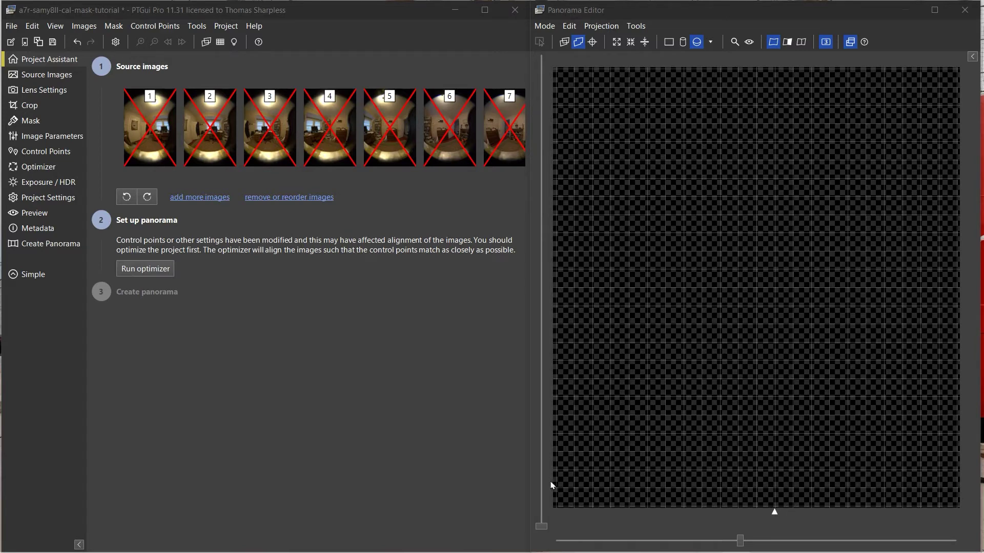
Make image 7 the only image included in the panorama, then show the Image Parameters table.
left_click(43, 243)
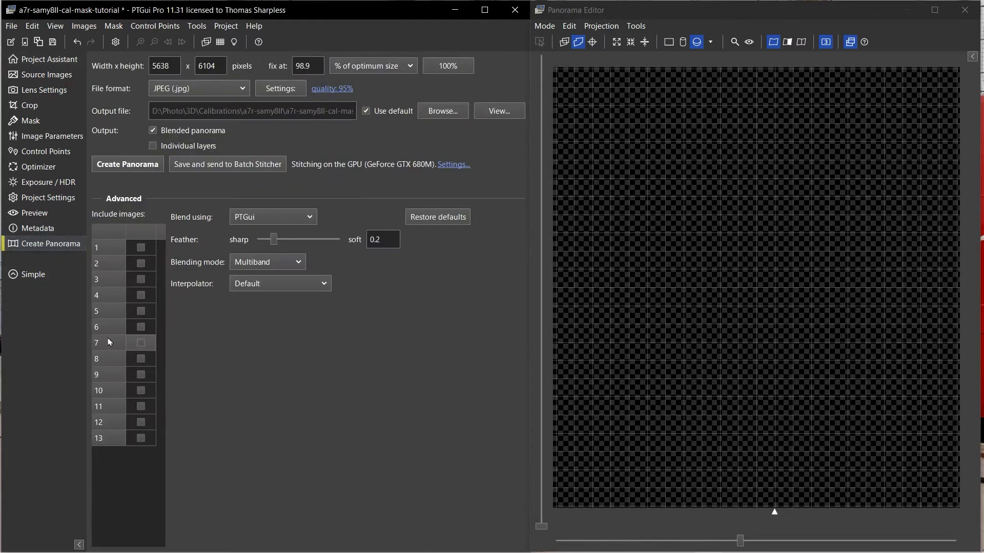
left_click(140, 343)
left_click(141, 343)
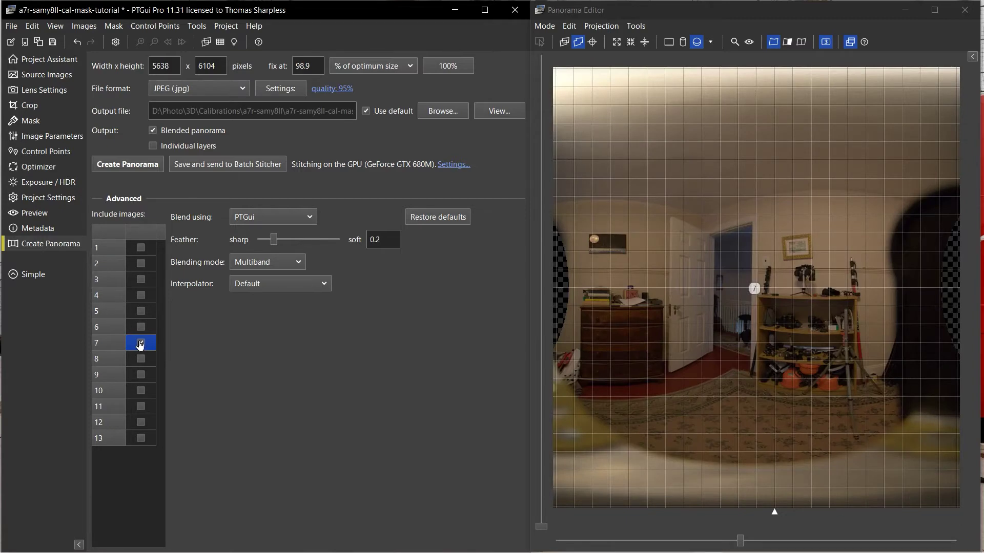
left_click(50, 136)
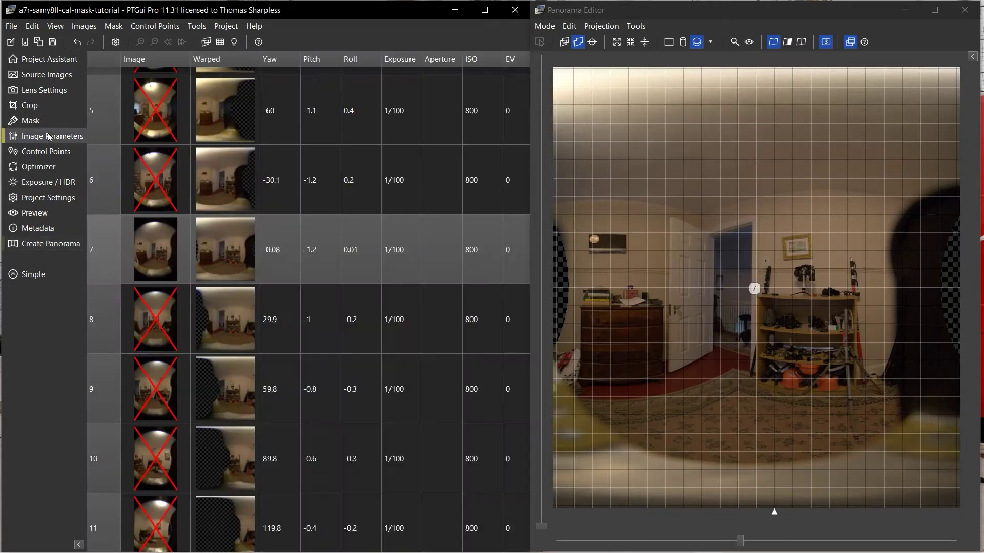
Set image 7's Pitch to 0 and Roll to 0, then view its 6462 px crop circle.
left_click(319, 251)
left_click(316, 251)
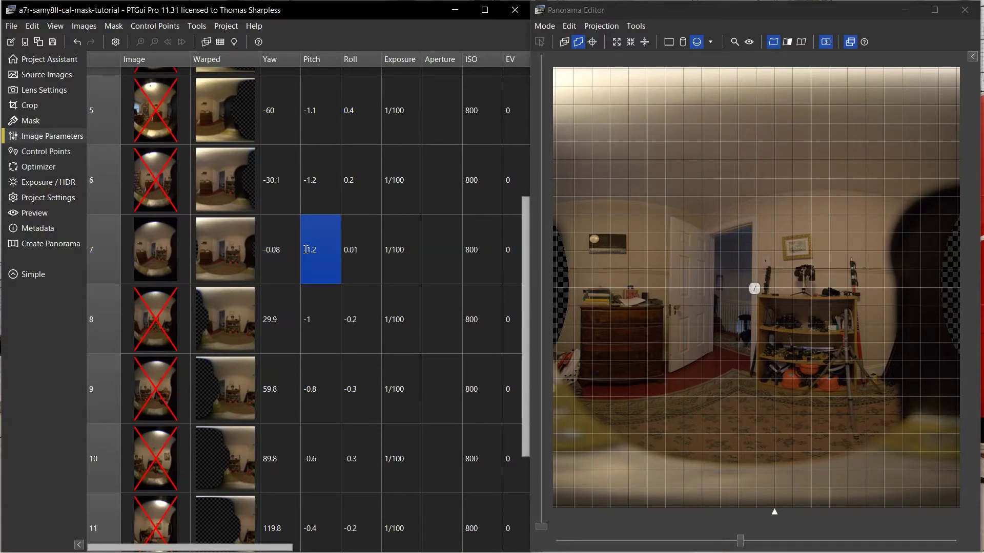
type("0")
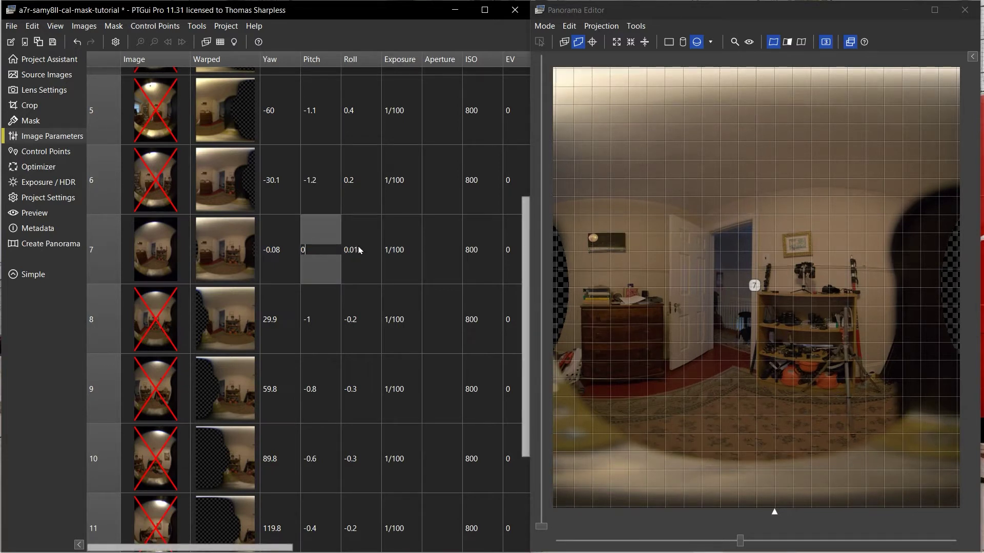
left_click(360, 250)
type("0")
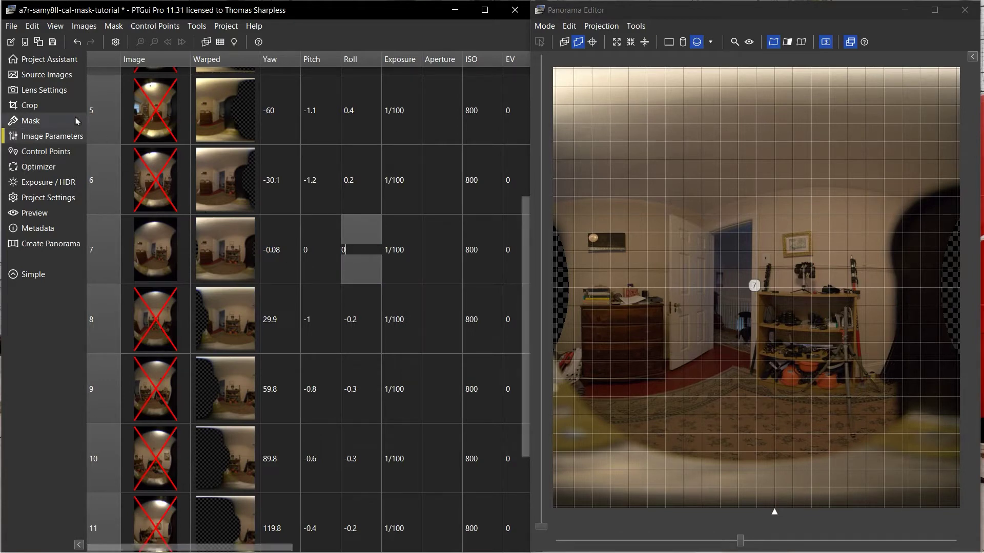
left_click(29, 105)
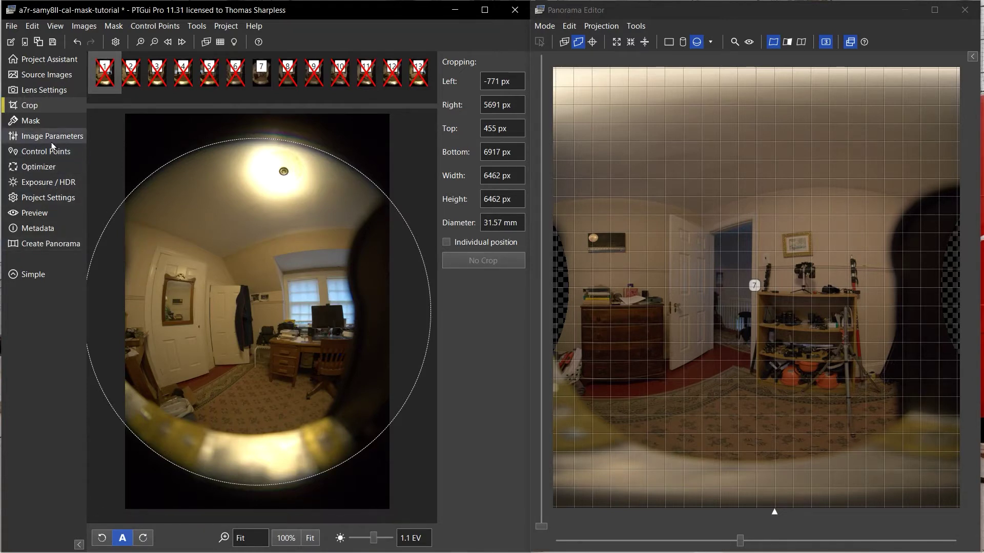
On the Mask page, flood-fill all of image 7 with the red exclude mask.
left_click(31, 120)
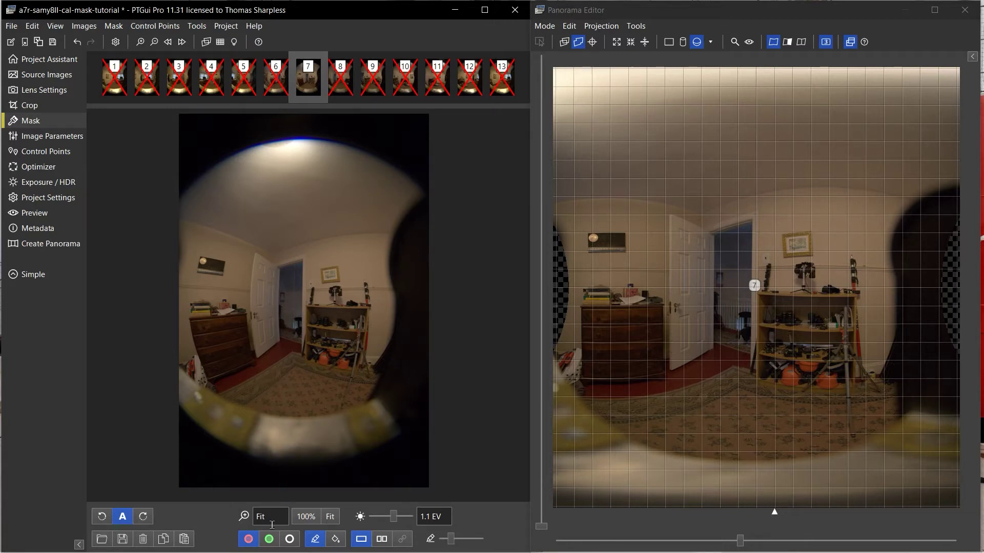
left_click(248, 538)
left_click(301, 348, "ctrl")
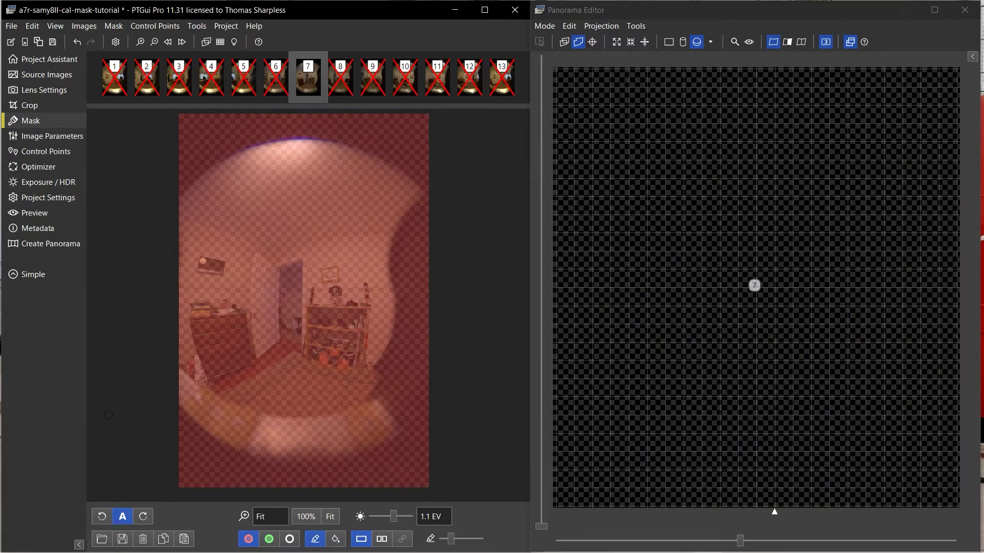
Erase the mask along a thin vertical line down image 7's centre to the lens circle's bottom.
left_click(290, 539)
left_click(303, 302)
left_click(303, 220, "shift")
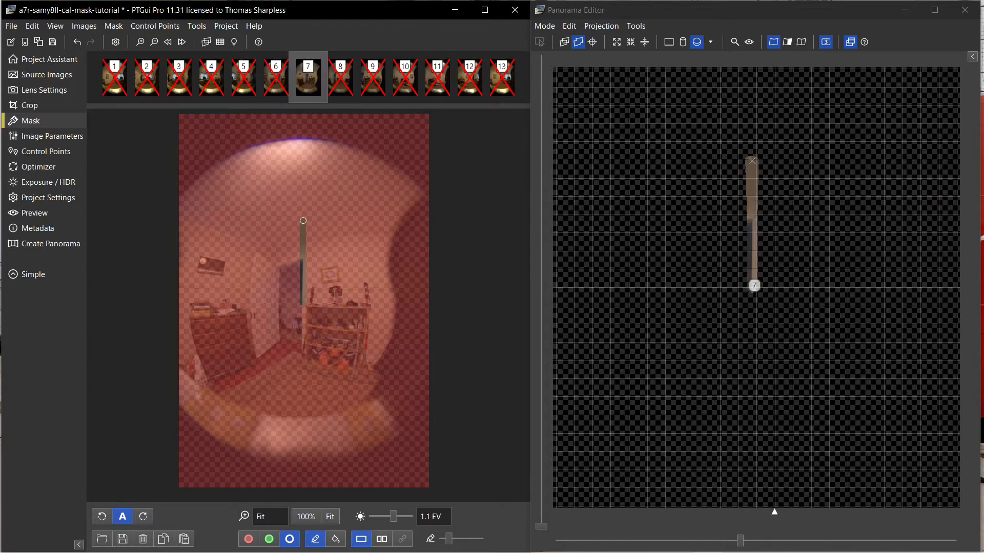
left_click(302, 179, "shift")
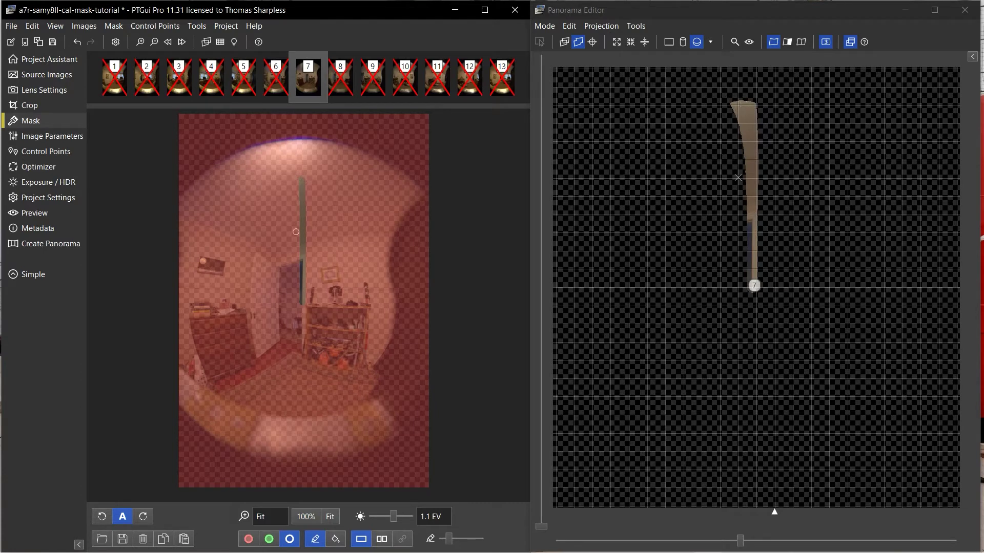
left_click(301, 381, "shift")
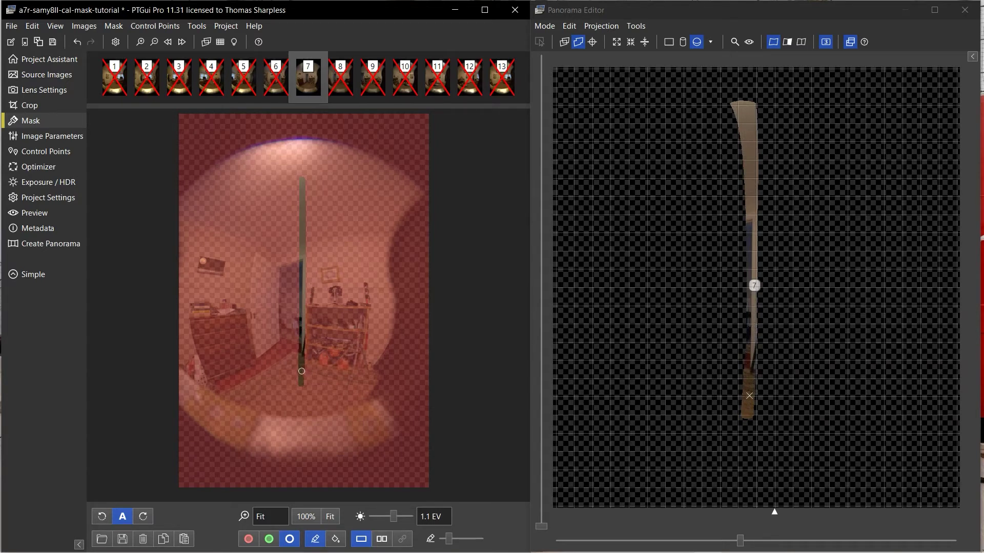
left_click(301, 397, "shift")
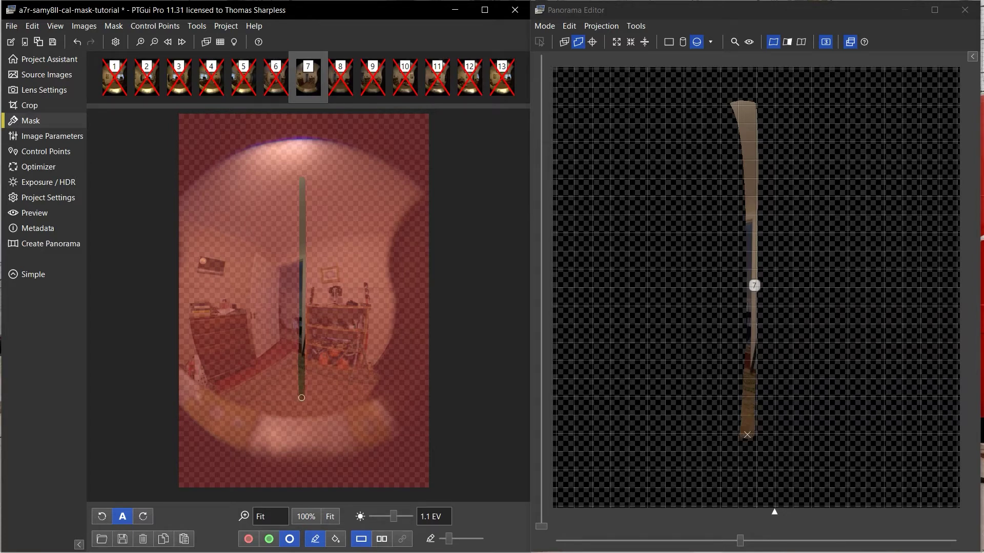
left_click(301, 423, "shift")
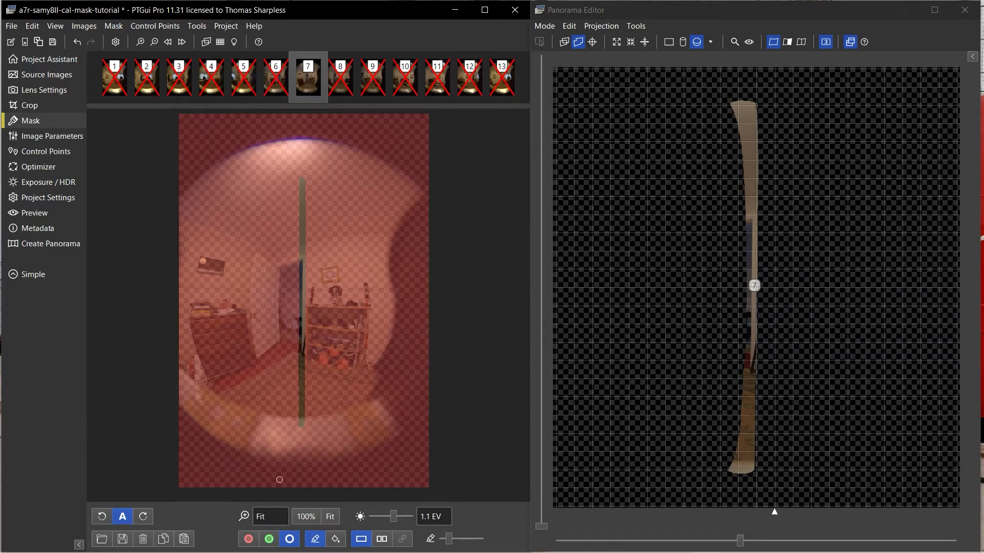
left_click(301, 452, "shift")
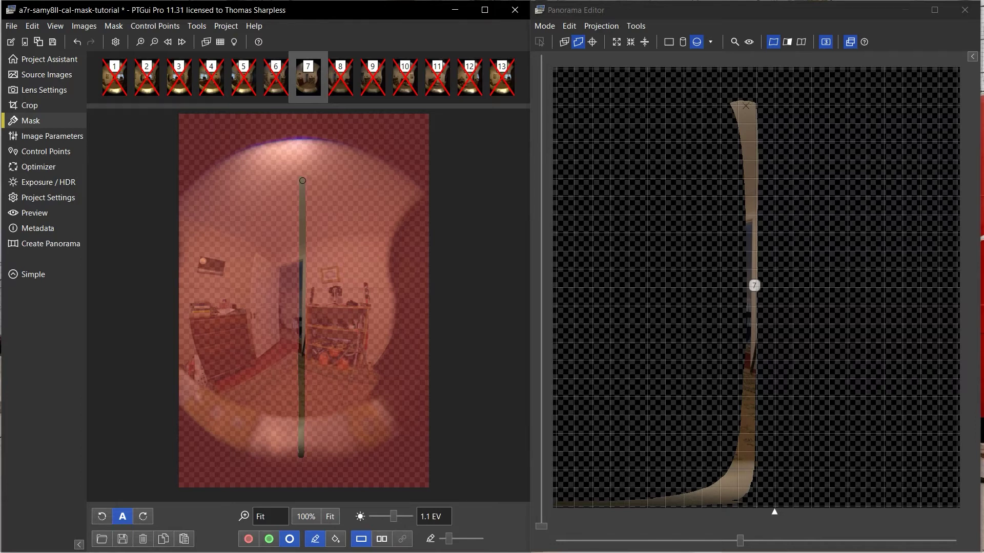
Extend the cleared centre line to the lens circle's top and begin a second line left of centre.
left_click(302, 147, "shift")
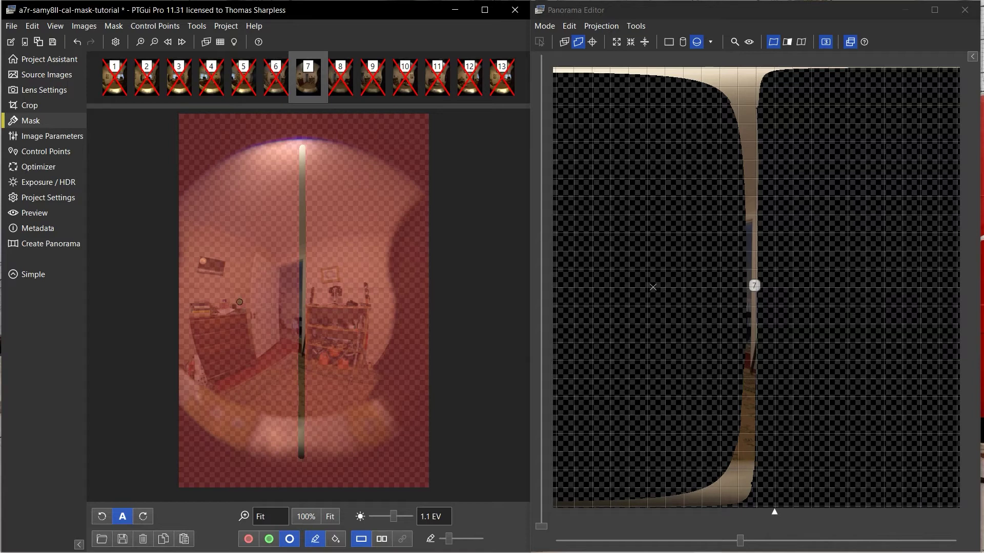
left_click(653, 287)
Clear the left line up to join the top point, then down almost to the lens circle's bottom.
left_click(652, 252, "shift")
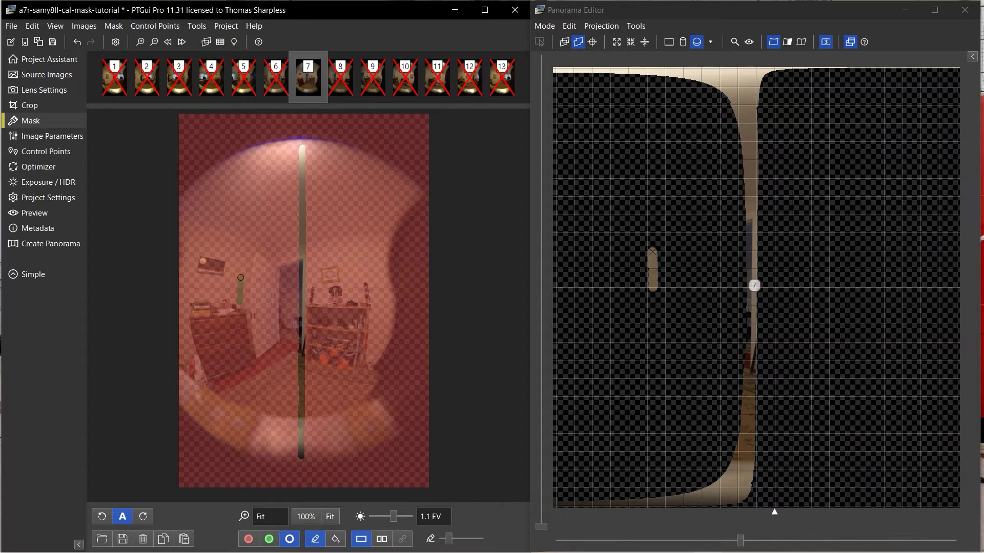
left_click(653, 214, "shift")
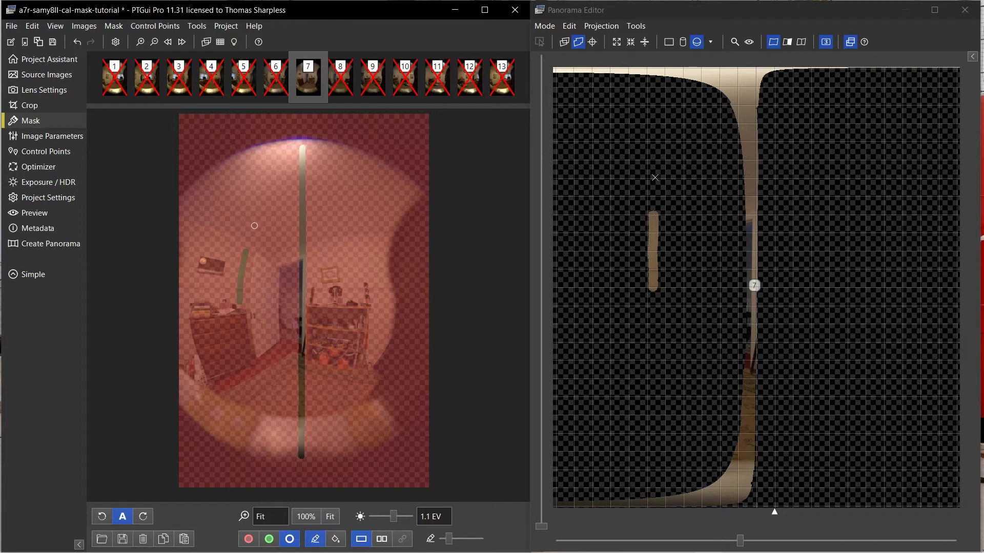
left_click(655, 177, "shift")
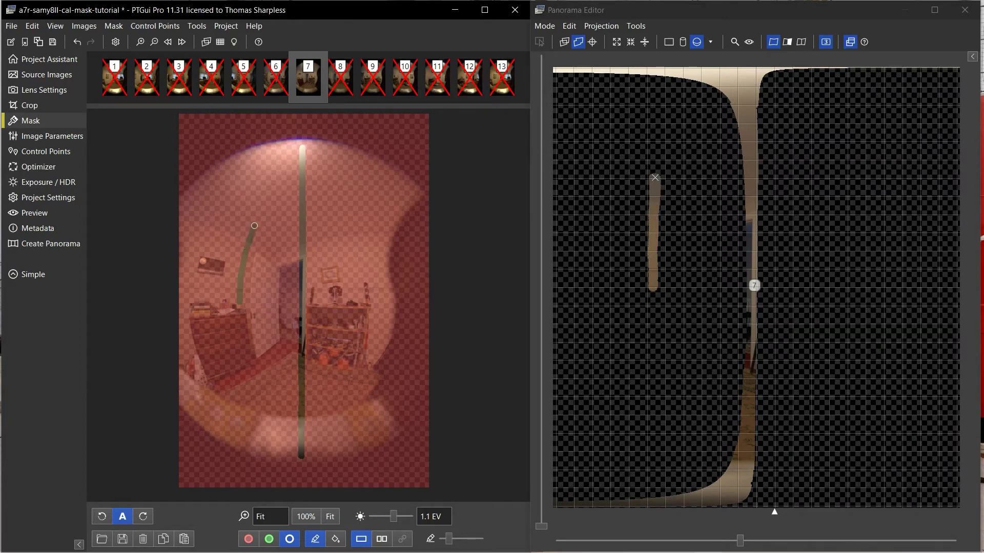
left_click(655, 141, "shift")
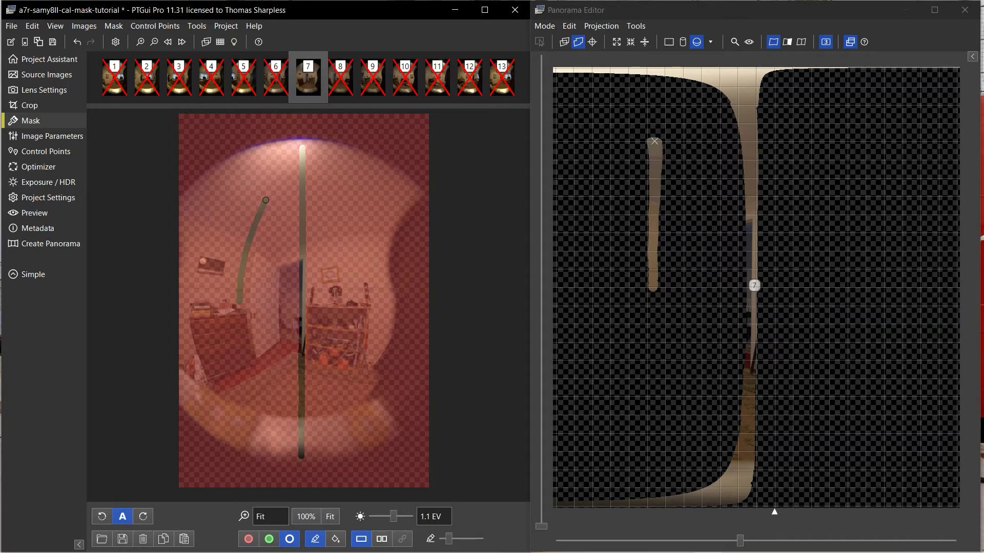
left_click(660, 105, "shift")
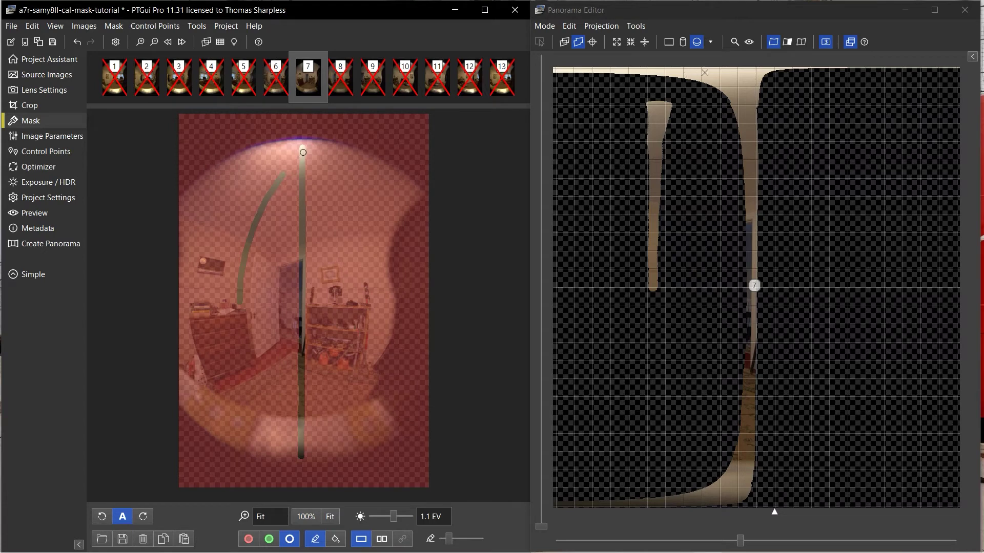
left_click(673, 73, "shift")
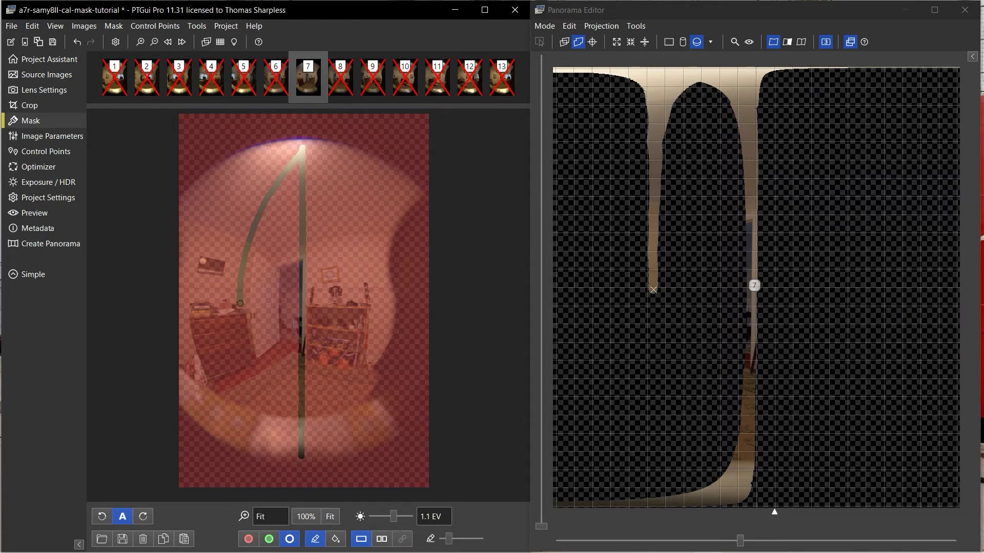
left_click(653, 343, "shift")
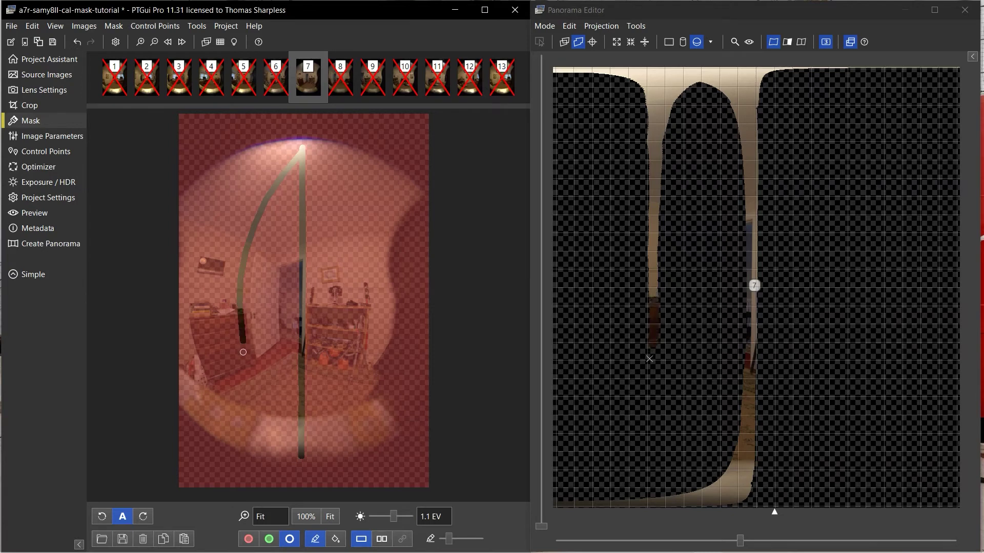
left_click(651, 396, "shift")
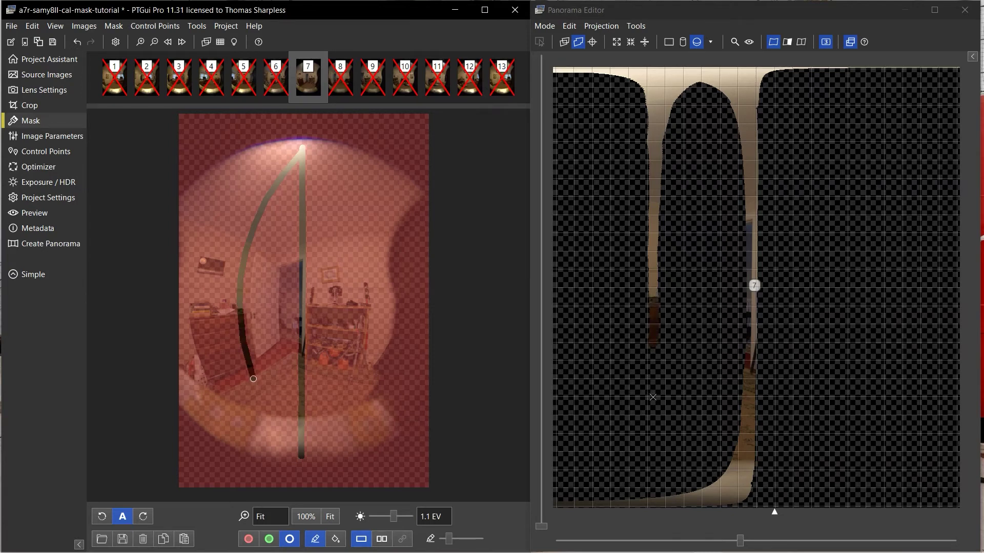
left_click(654, 434, "shift")
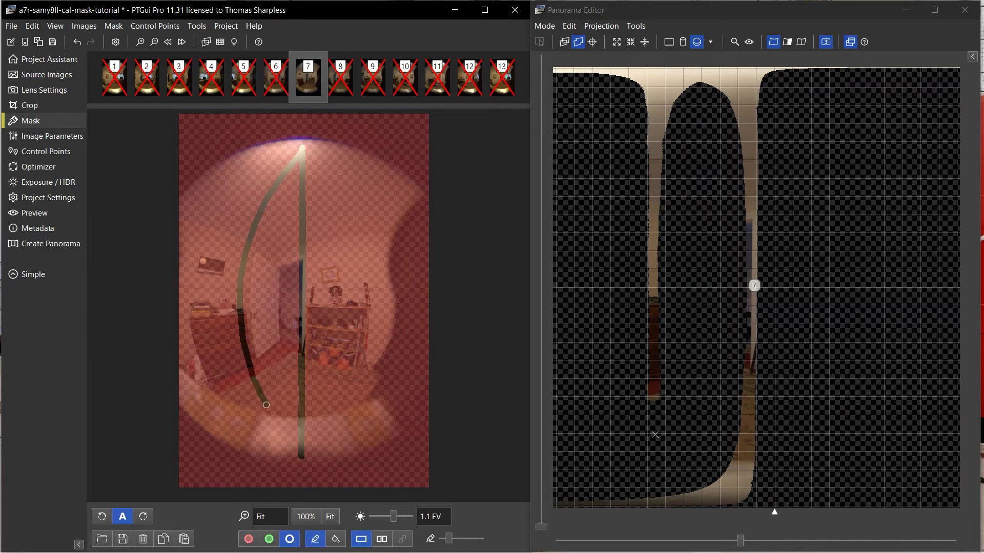
Close the sector's bottom edge and fill the enclosed area so the doorway shows through.
left_click(660, 471, "shift")
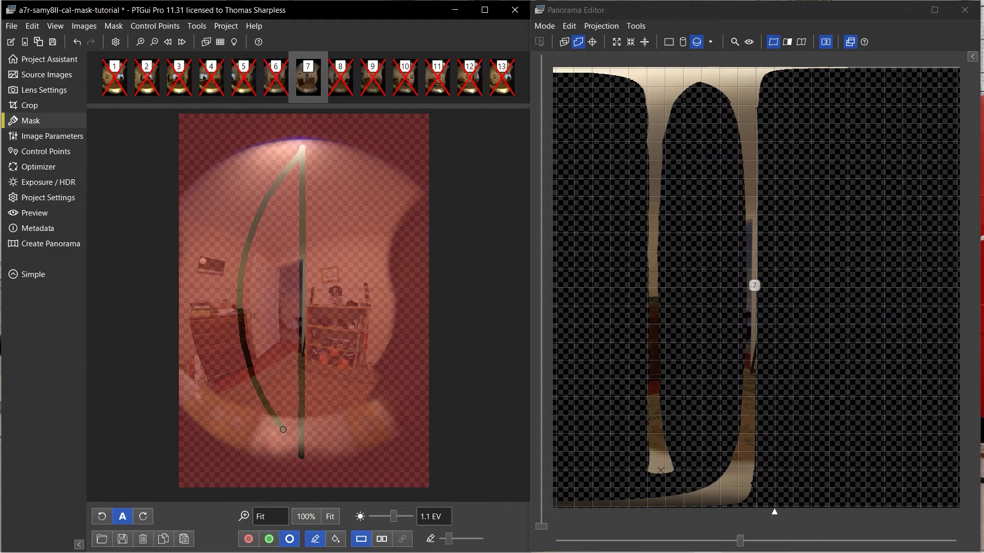
left_click(637, 502, "shift")
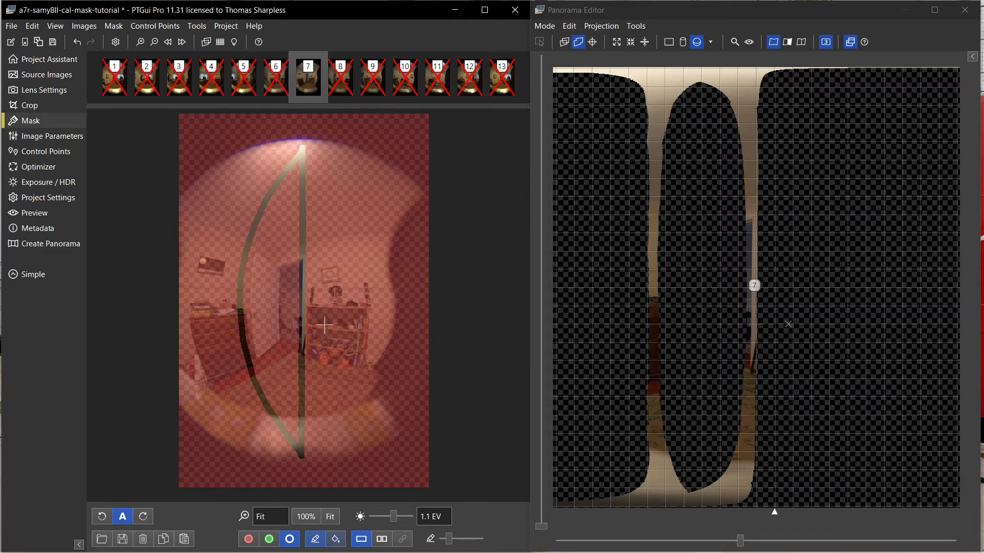
left_click(288, 308, "ctrl")
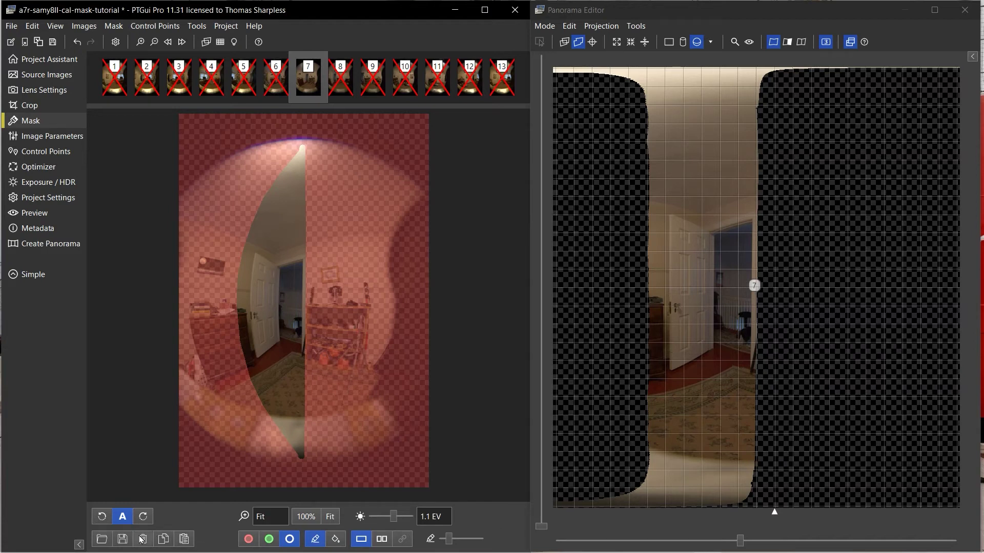
Save image 7's mask as A7r-Samy8-lft45 in the masks folder.
left_click(123, 539)
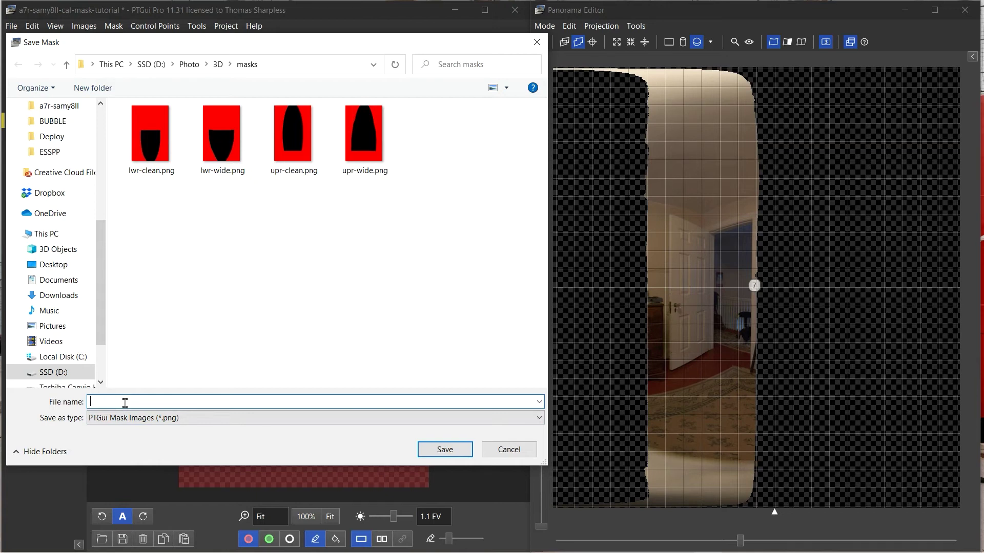
type("A7r-Samy8-lft45")
key("Return")
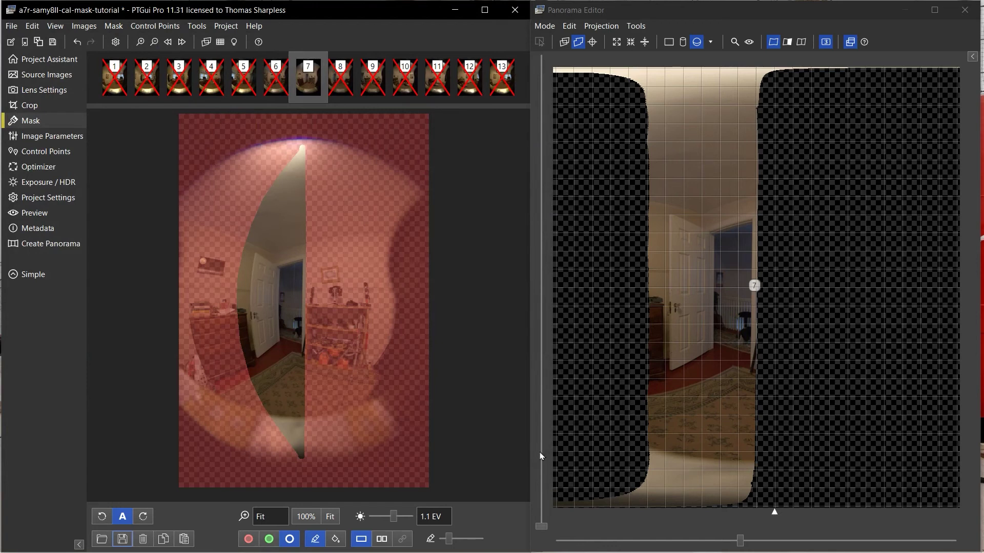
Paint a short vertical red mask stroke through the doorway inside the open sector.
left_click(248, 539)
left_click_drag(286, 279, 287, 257)
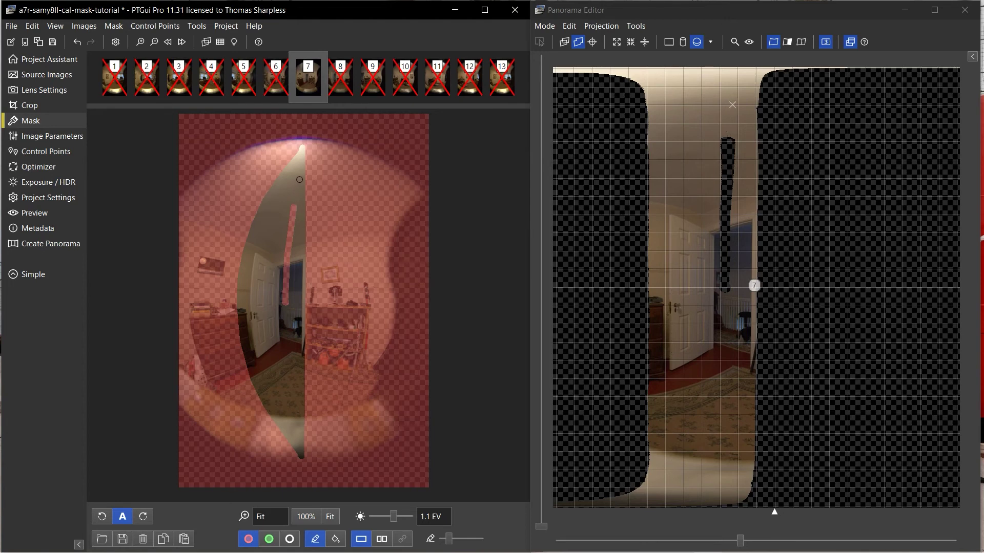
Run the red line from image 7's top to bottom edge and mask the strip to its right.
left_click(299, 180, "shift")
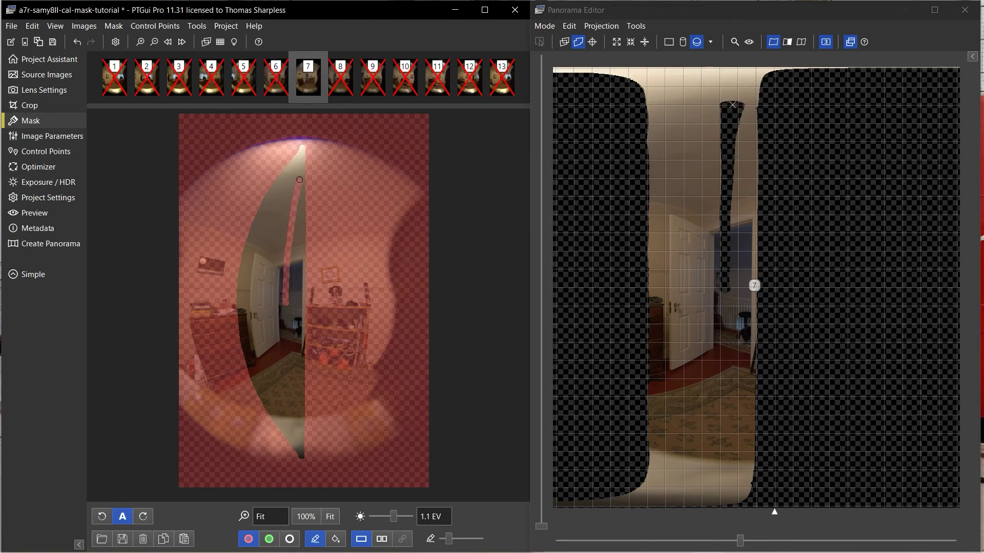
left_click(307, 148, "shift")
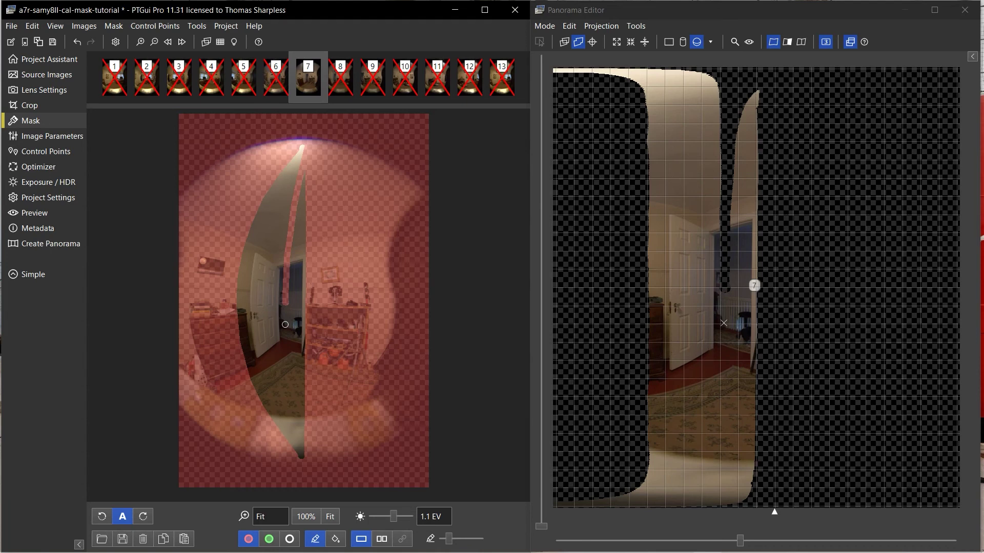
left_click_drag(286, 325, 286, 330)
left_click(288, 347)
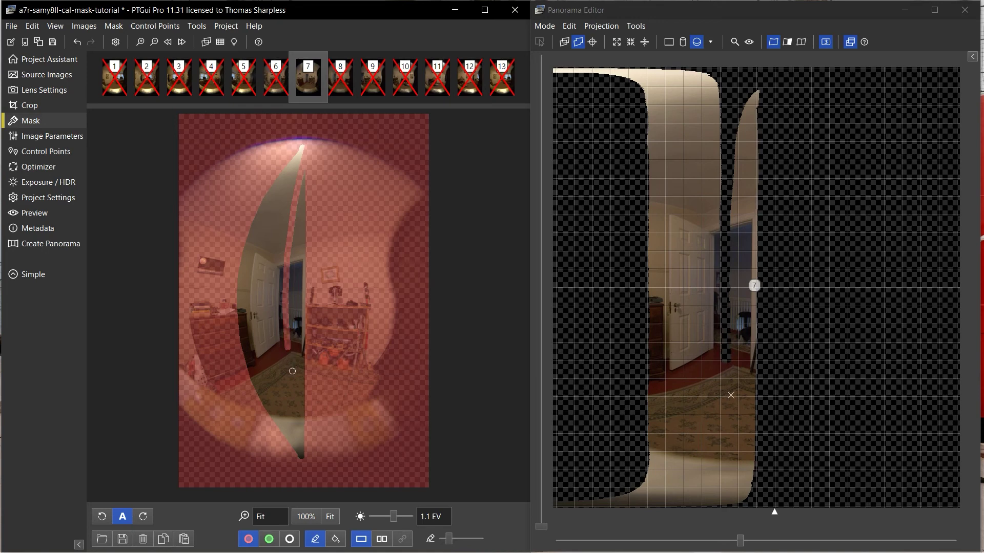
left_click(290, 372)
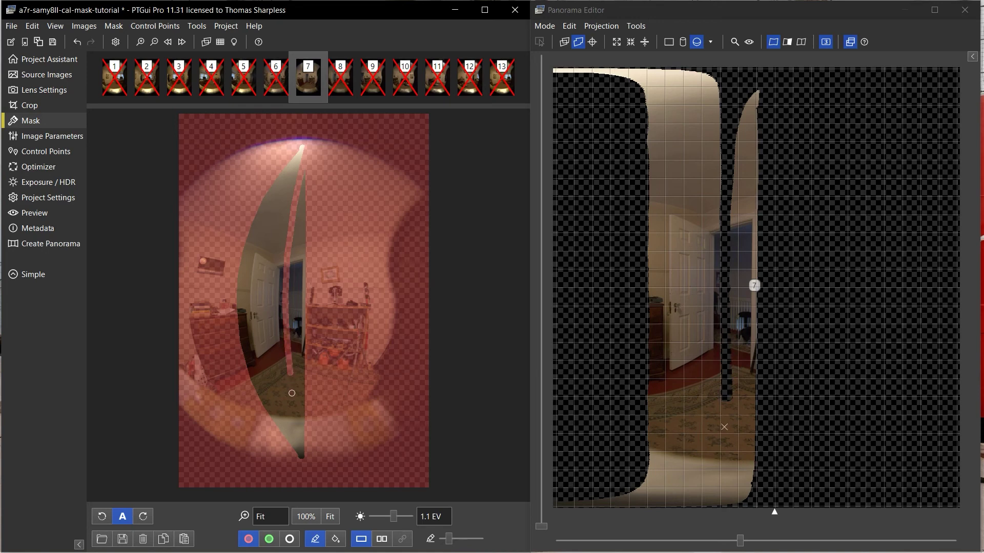
left_click(293, 397)
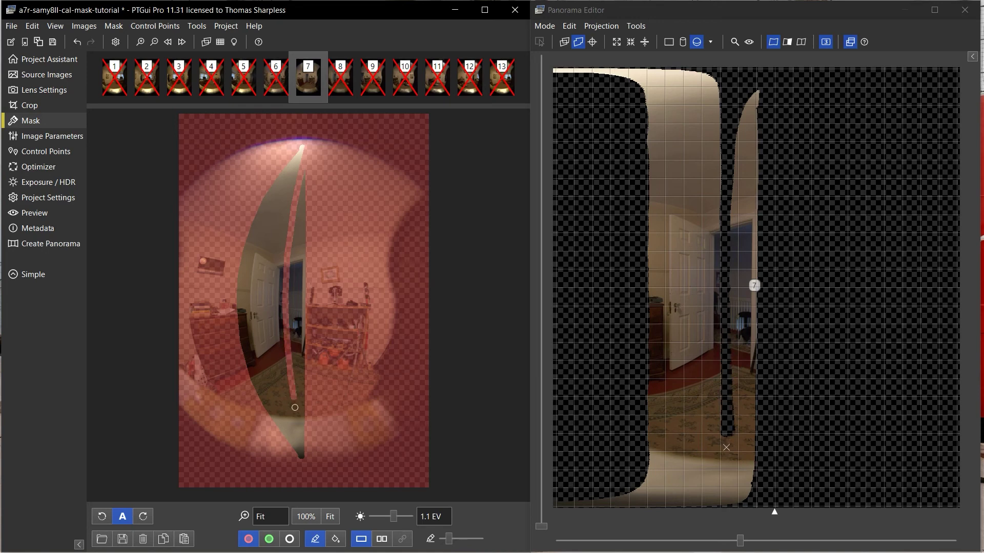
left_click(299, 423)
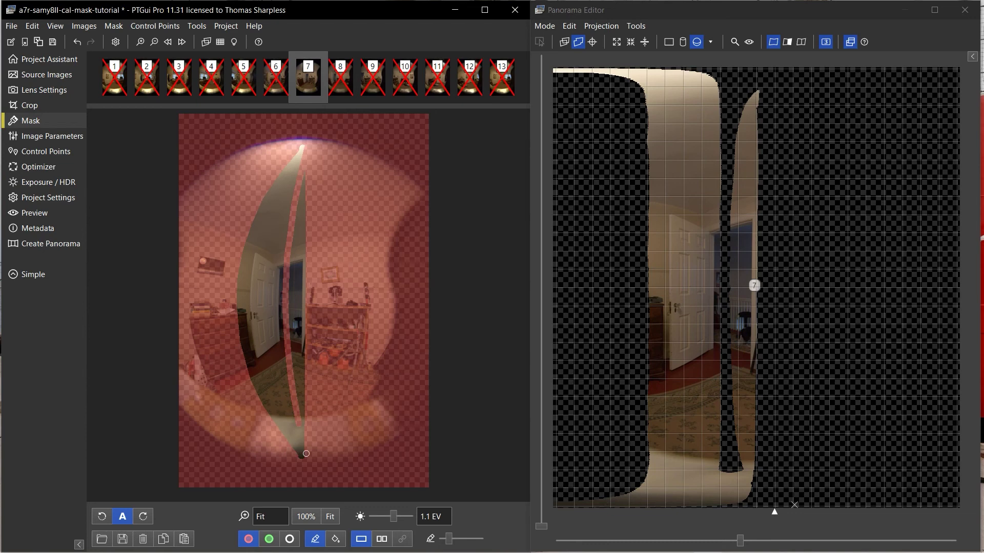
left_click(306, 454)
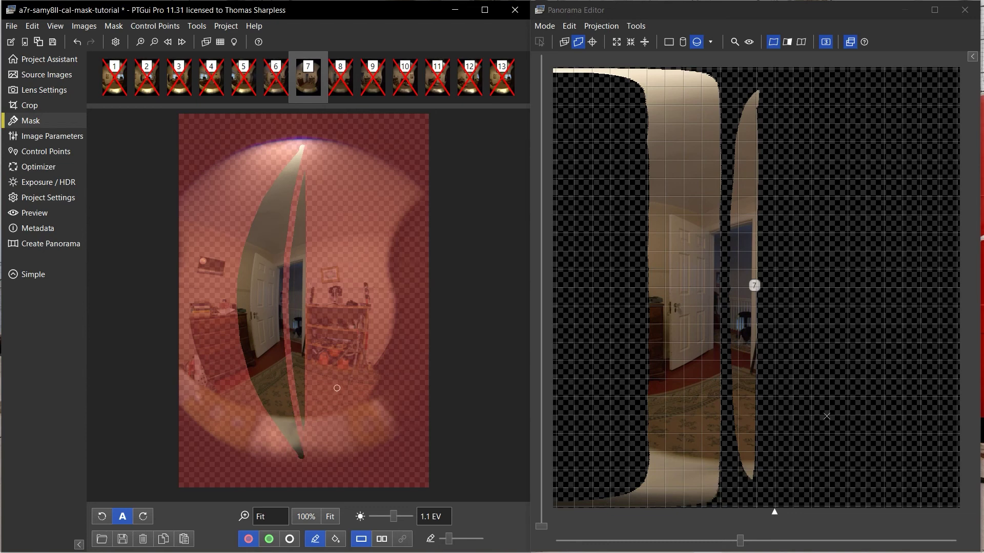
left_click(298, 312)
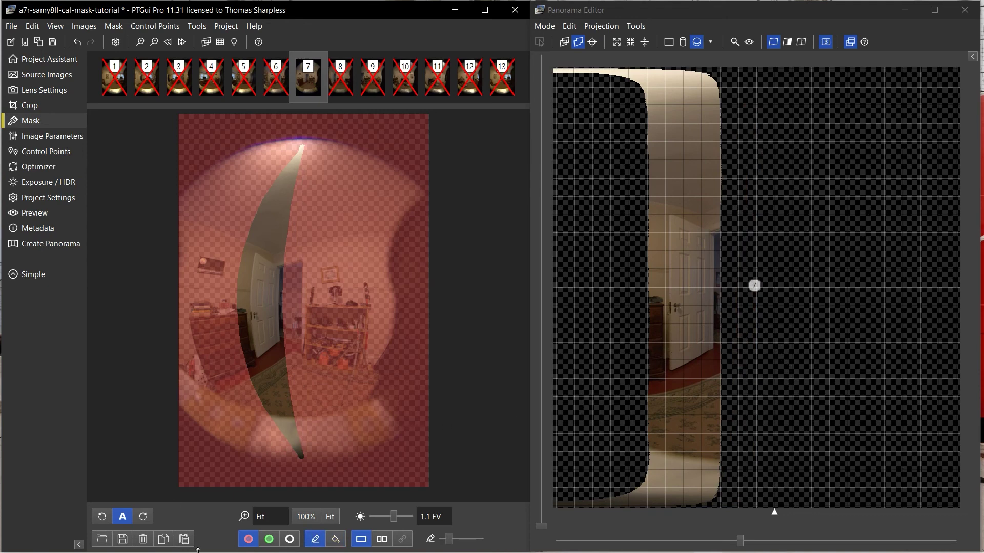
Save the 30° left-offset mask for image 7 as A7r-Samy8-lft30-at-30.png in the masks folder.
left_click(123, 539)
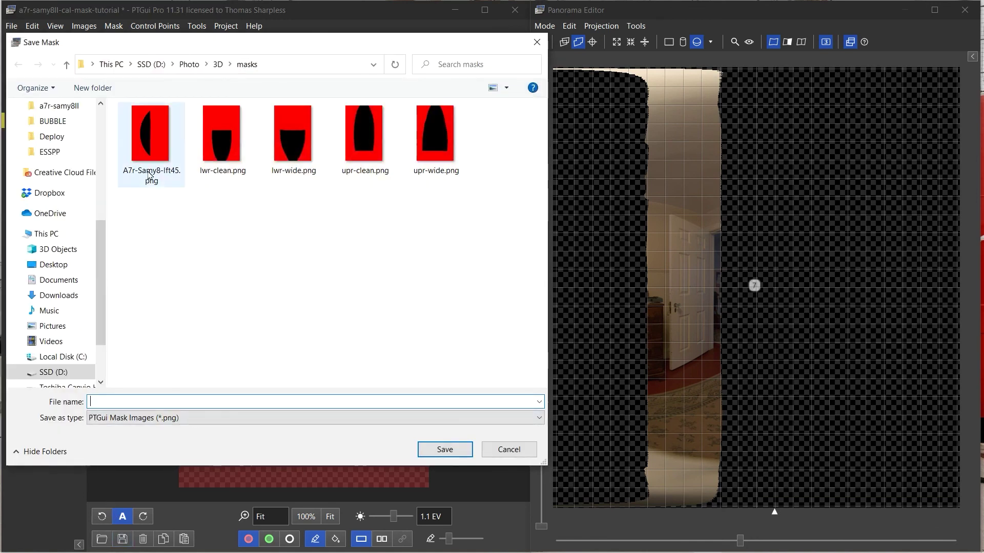
left_click(160, 147)
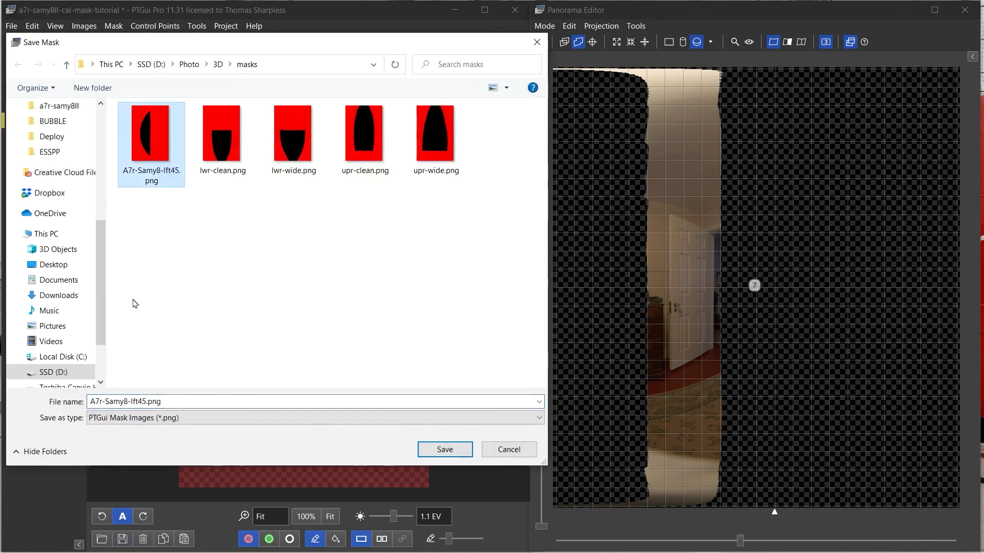
left_click(143, 401)
double_click(141, 399)
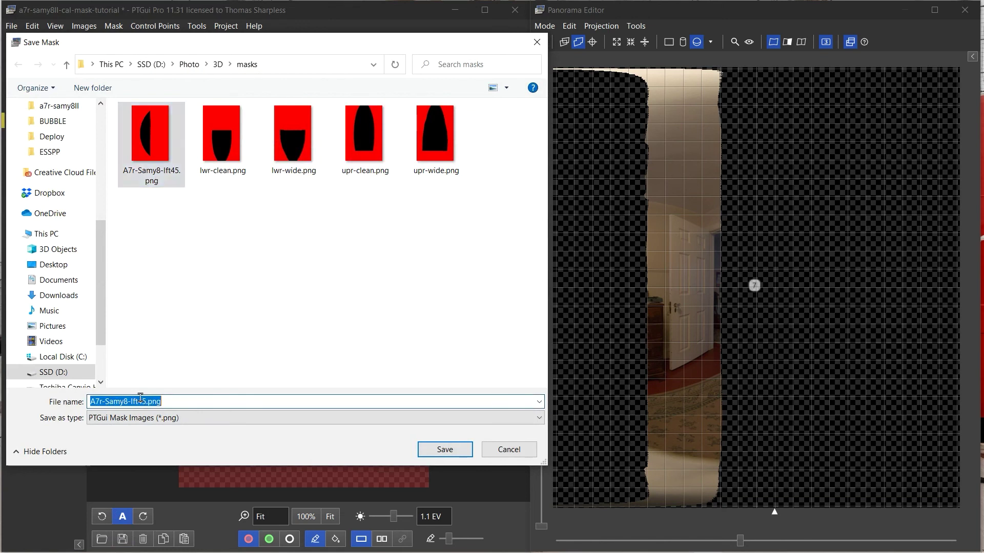
left_click(144, 400)
key("BackSpace")
key("BackSpace")
type("30-at-30")
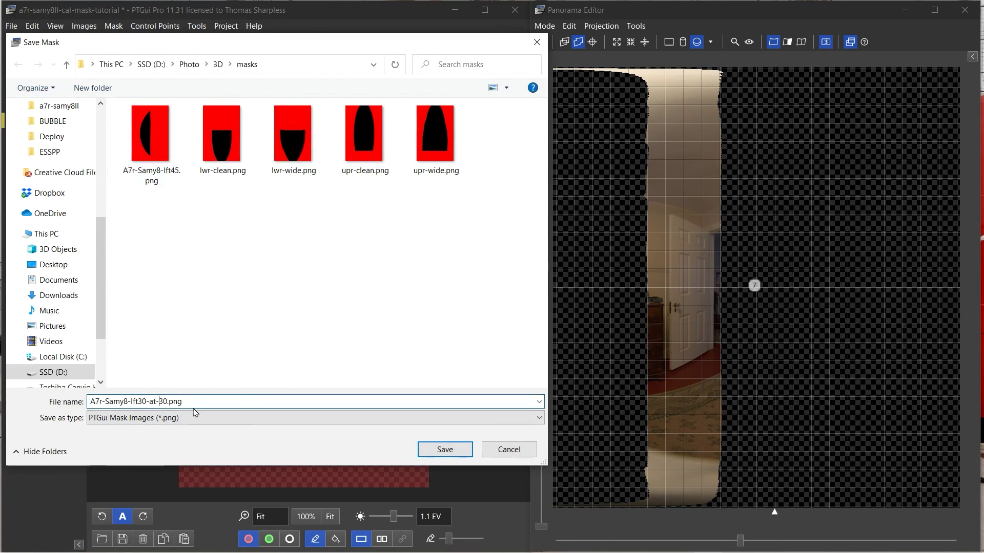
key("Left")
key("Left")
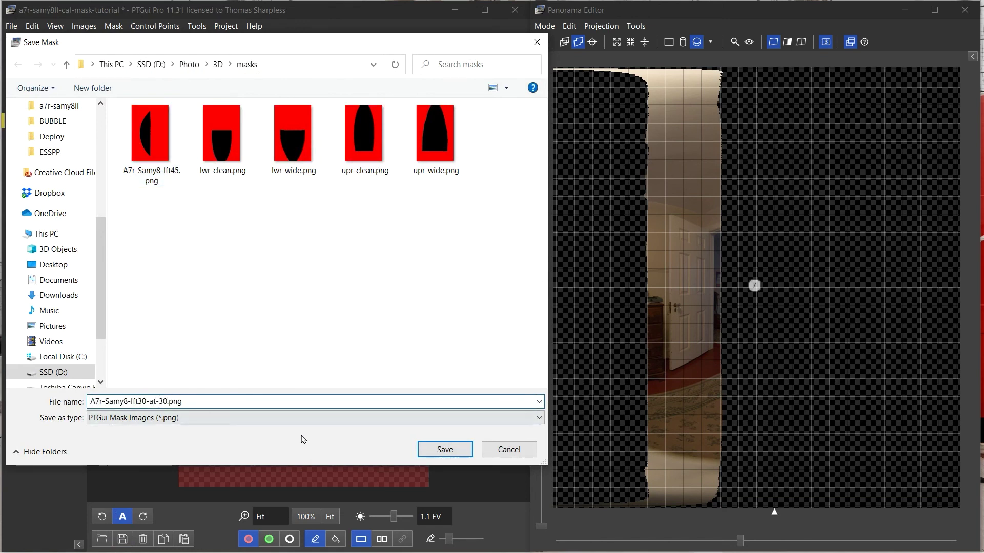
left_click(444, 451)
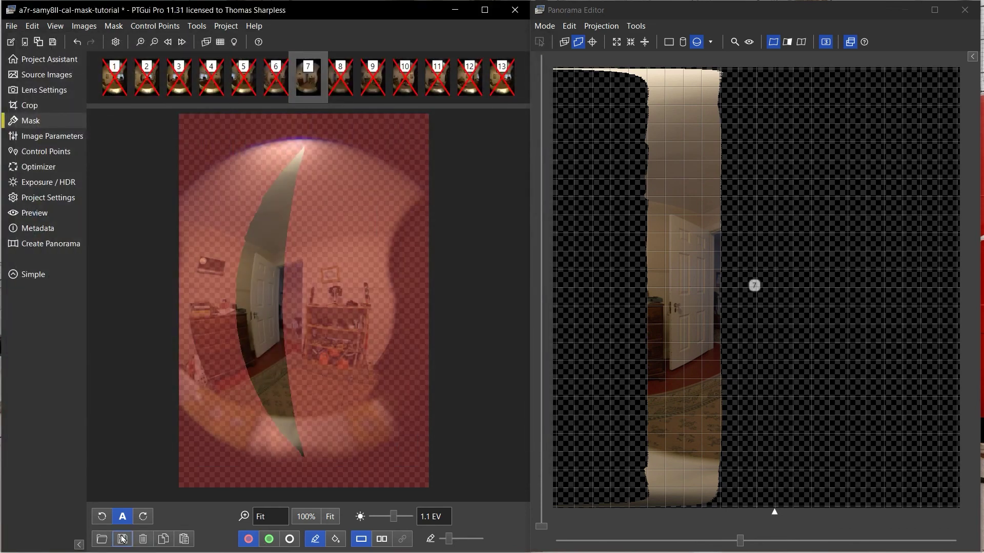
left_click(102, 540)
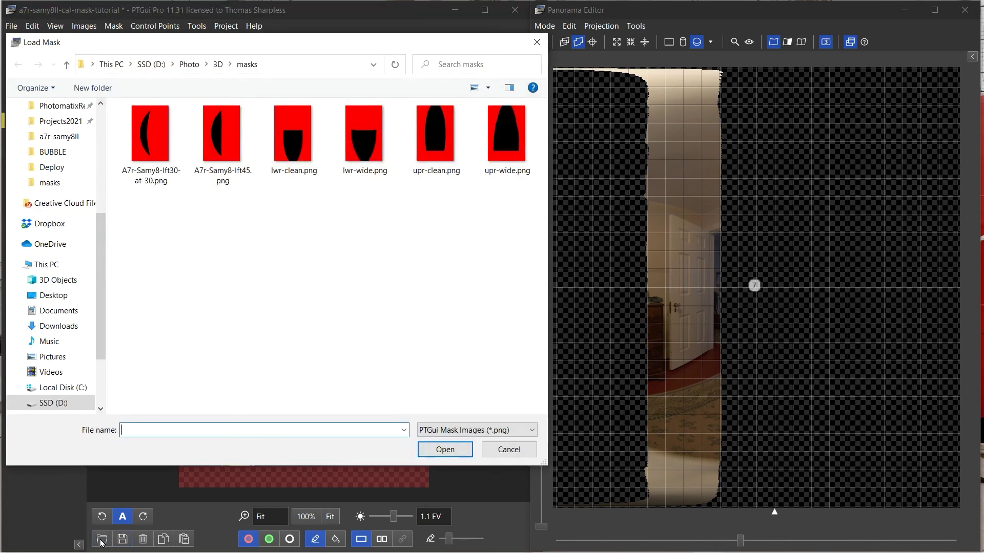
left_click(509, 451)
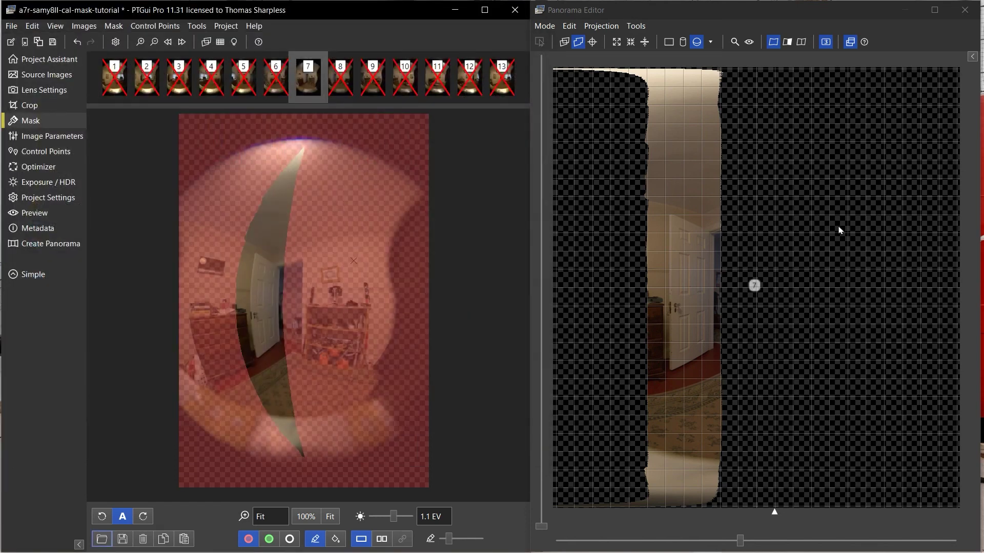